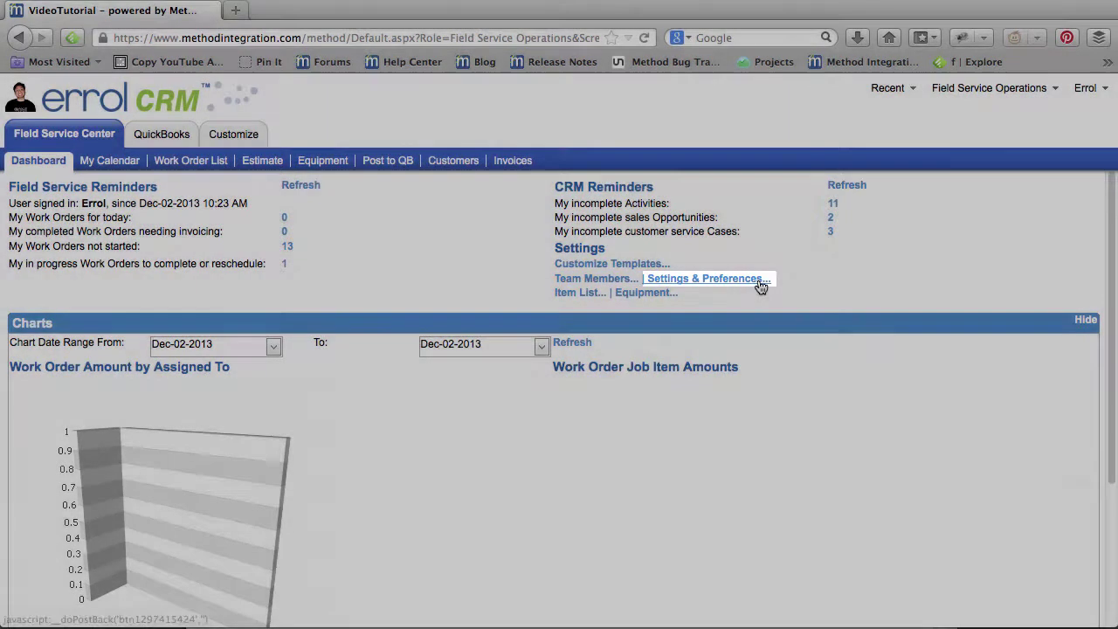
Review the mapping preferences, including the explanation of mapping street addresses, and close the settings.
click(756, 279)
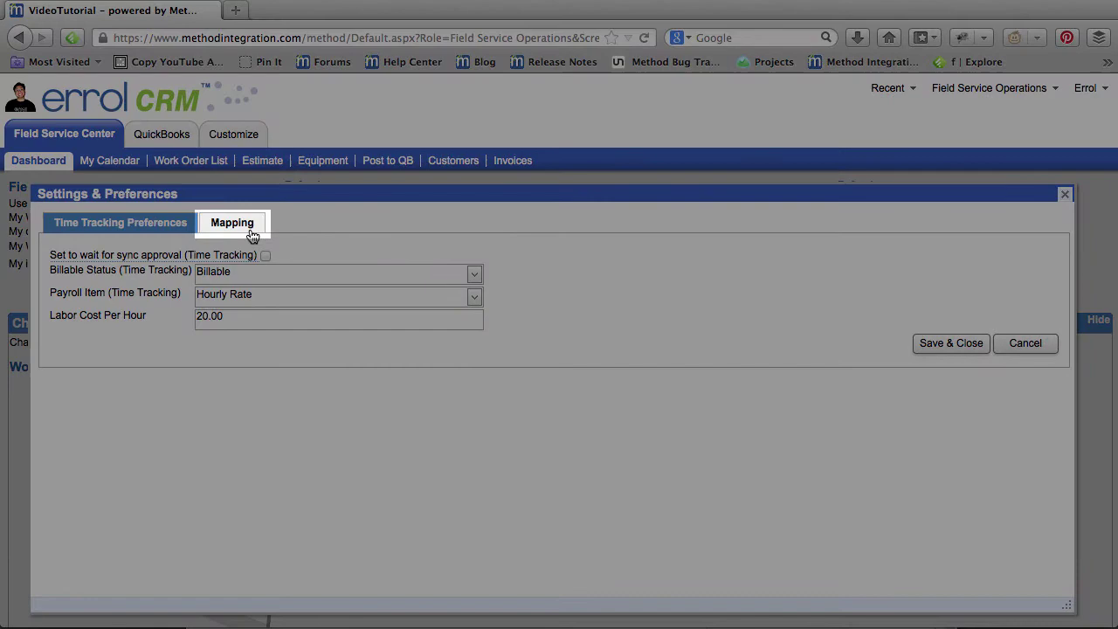
click(250, 228)
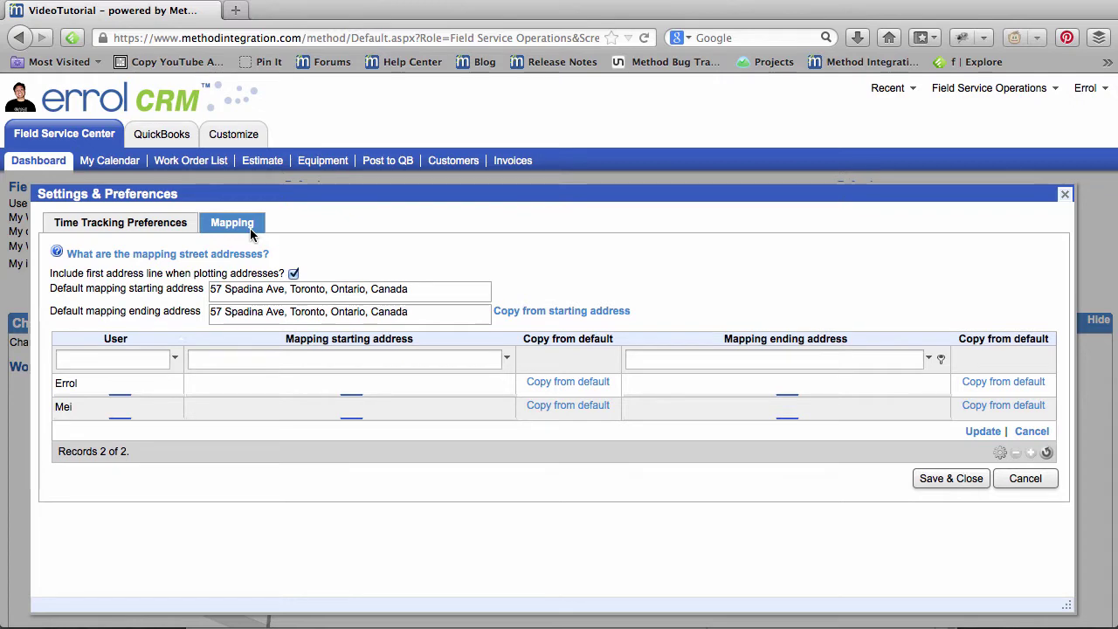
click(264, 254)
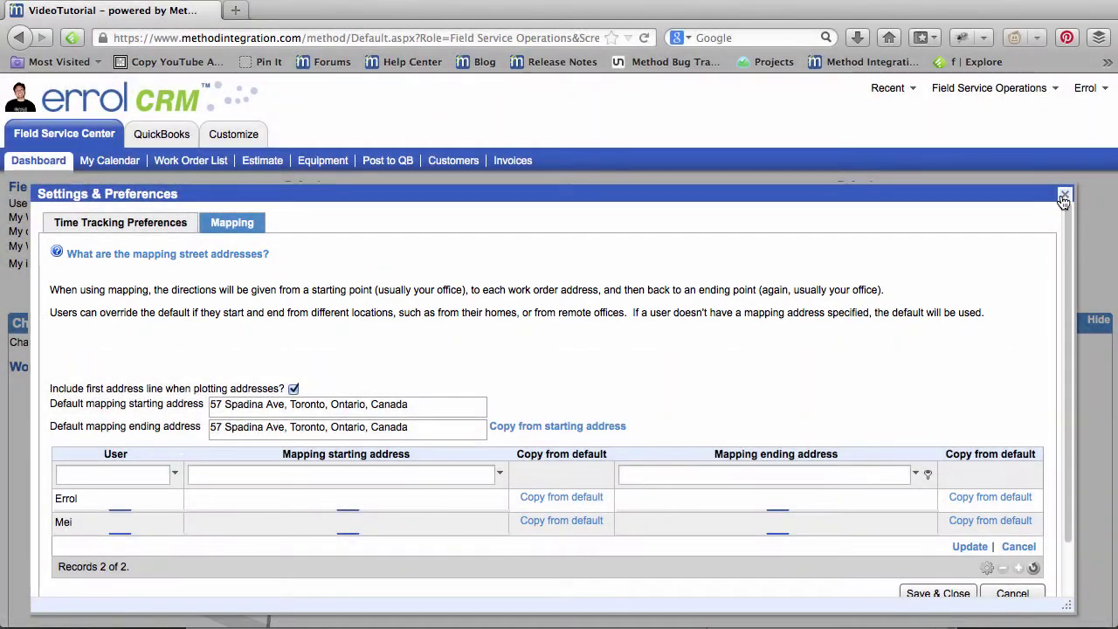
click(1064, 195)
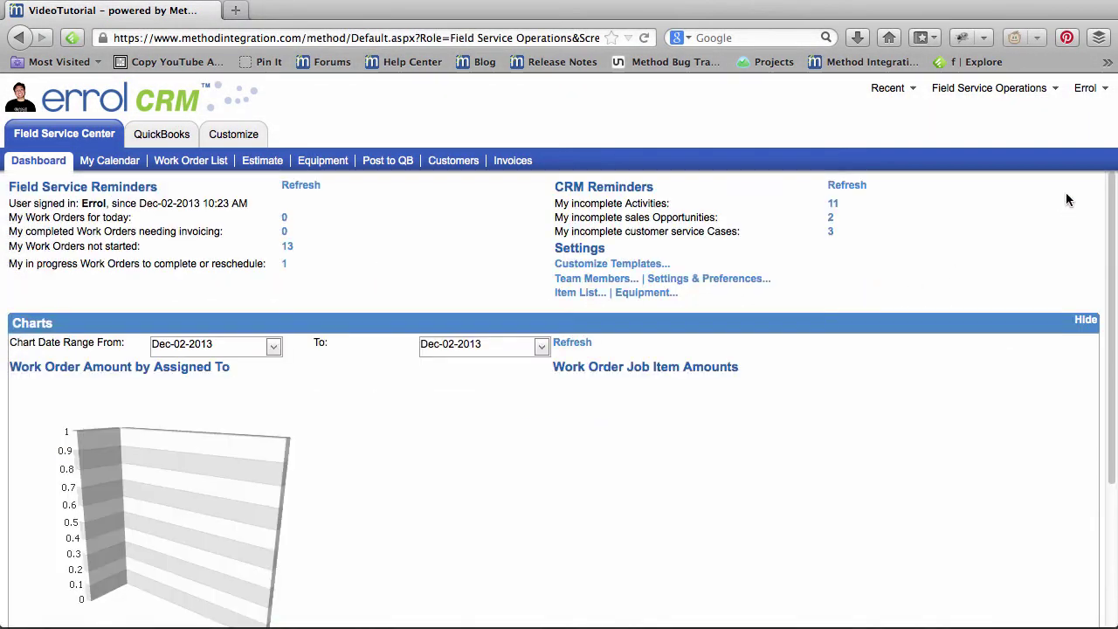
Open the work order list and set its From Date to Nov-30-2013.
click(216, 166)
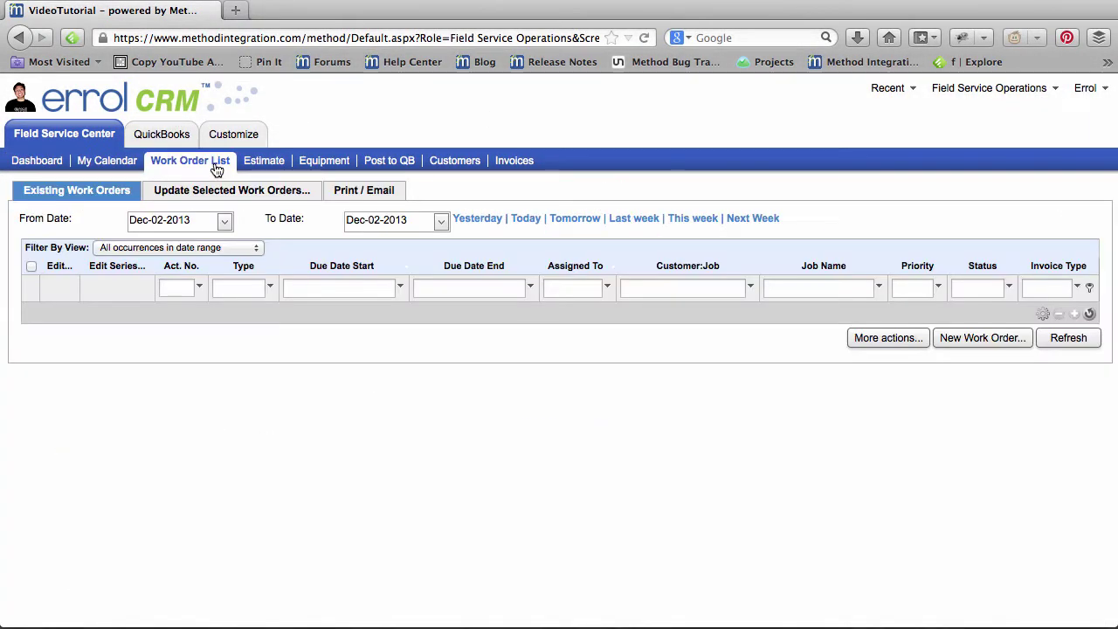
click(225, 220)
click(255, 249)
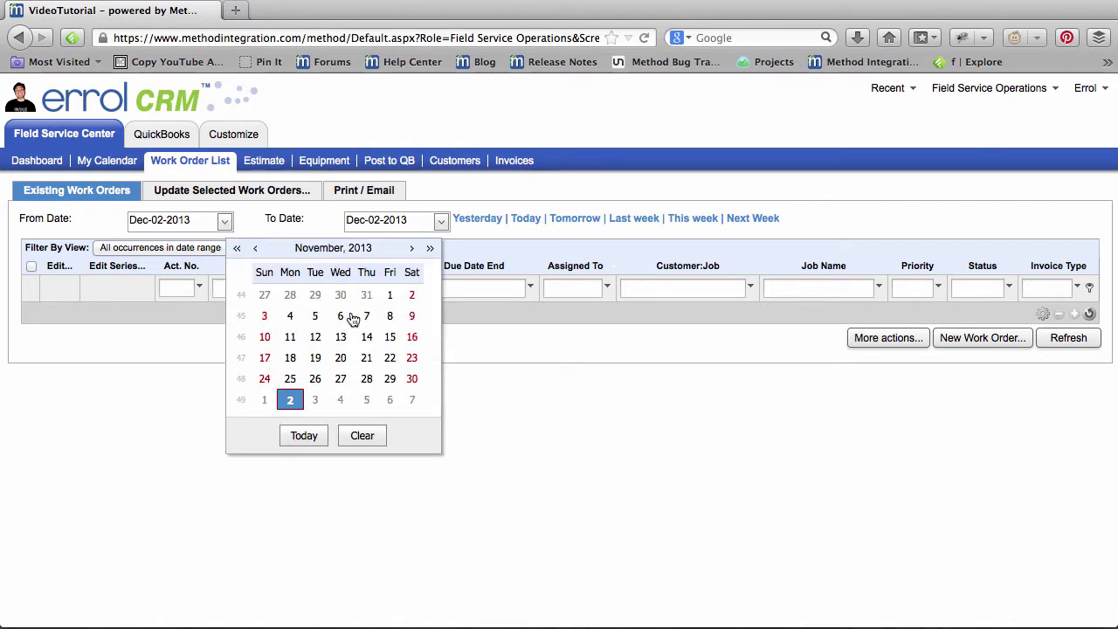
click(413, 379)
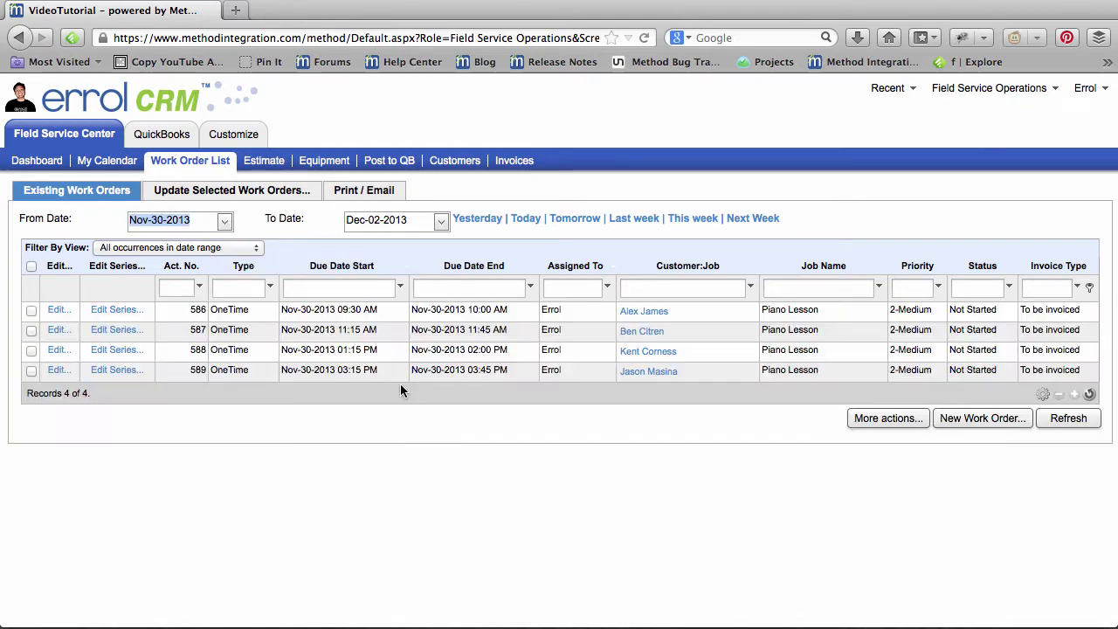
Generate a map and directions for all listed work orders and review the route directions.
click(31, 266)
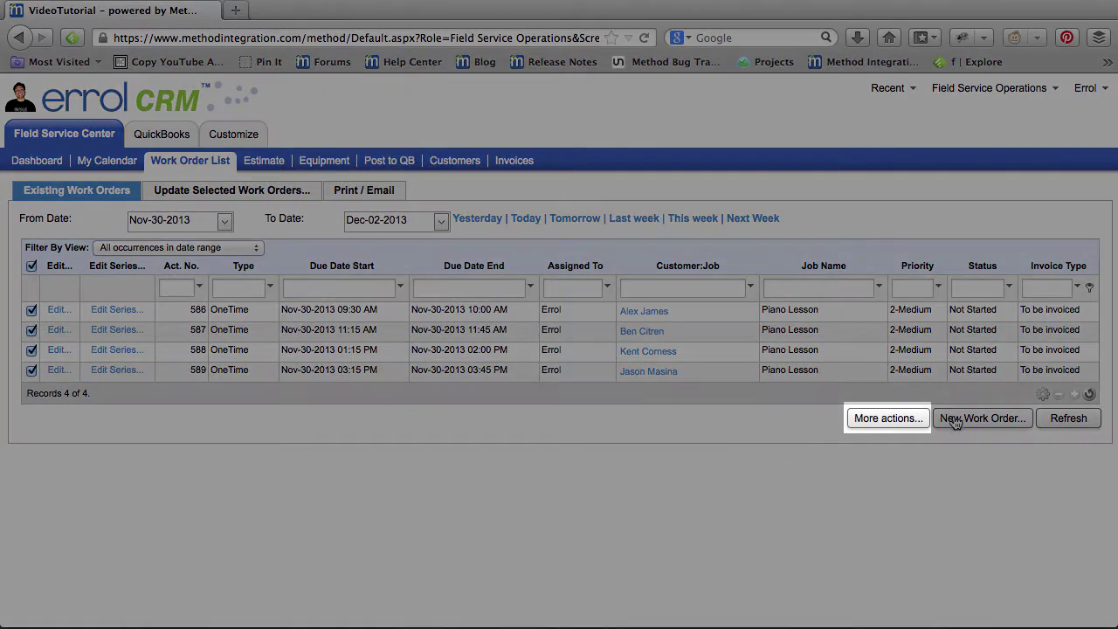
click(904, 419)
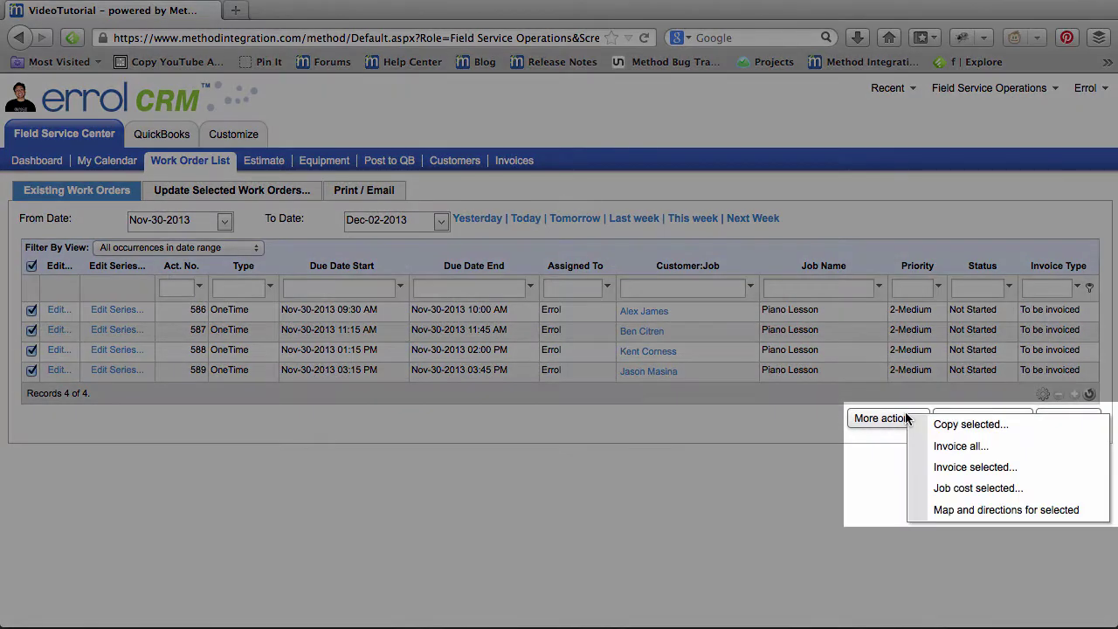
click(1057, 510)
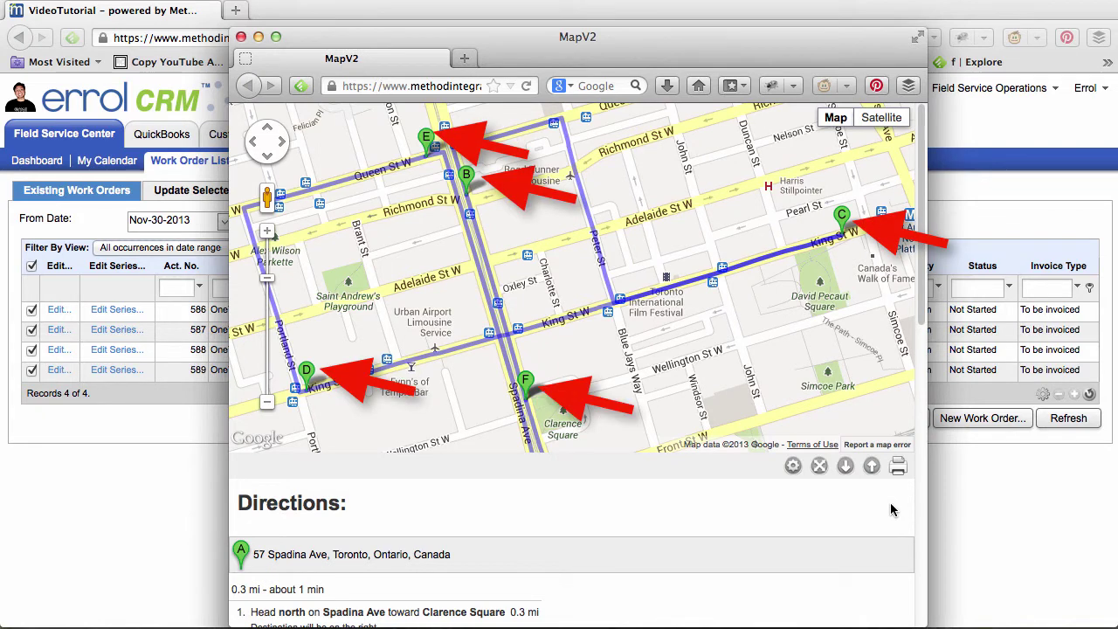
scroll(890, 502, down, 5)
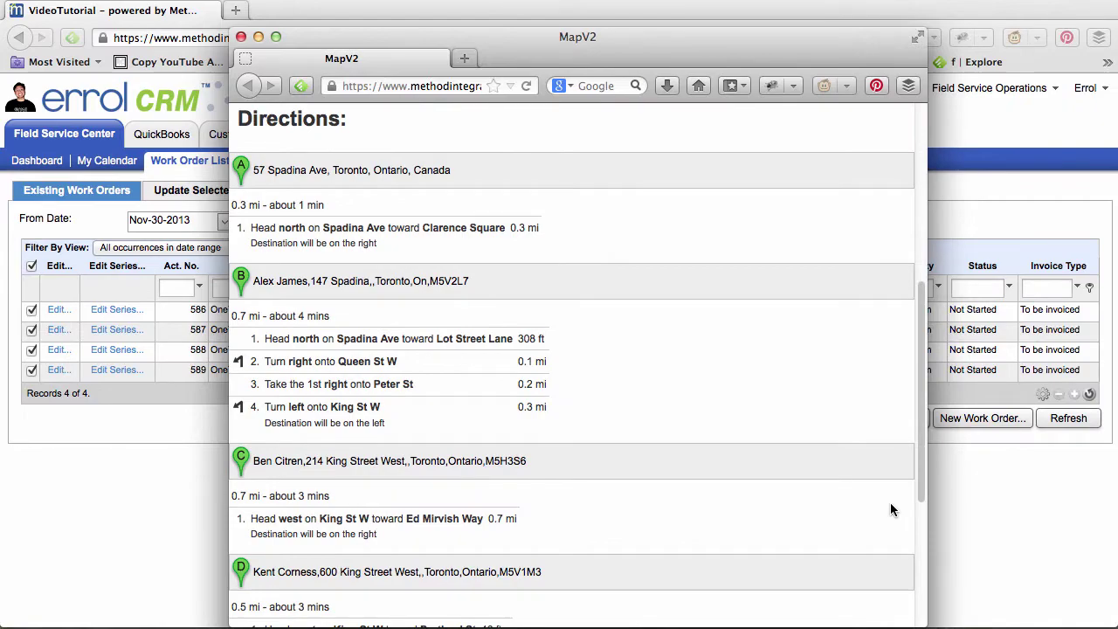
scroll(890, 510, up, 5)
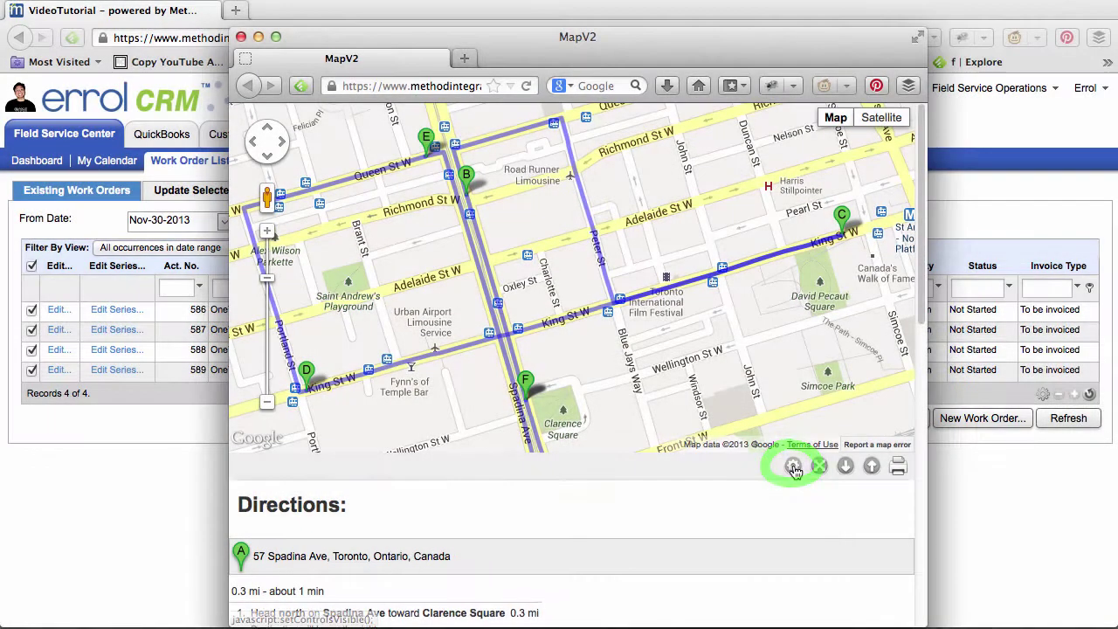
Optimize the mapped route as a round trip, and replot it with directions in the listed address order.
click(793, 467)
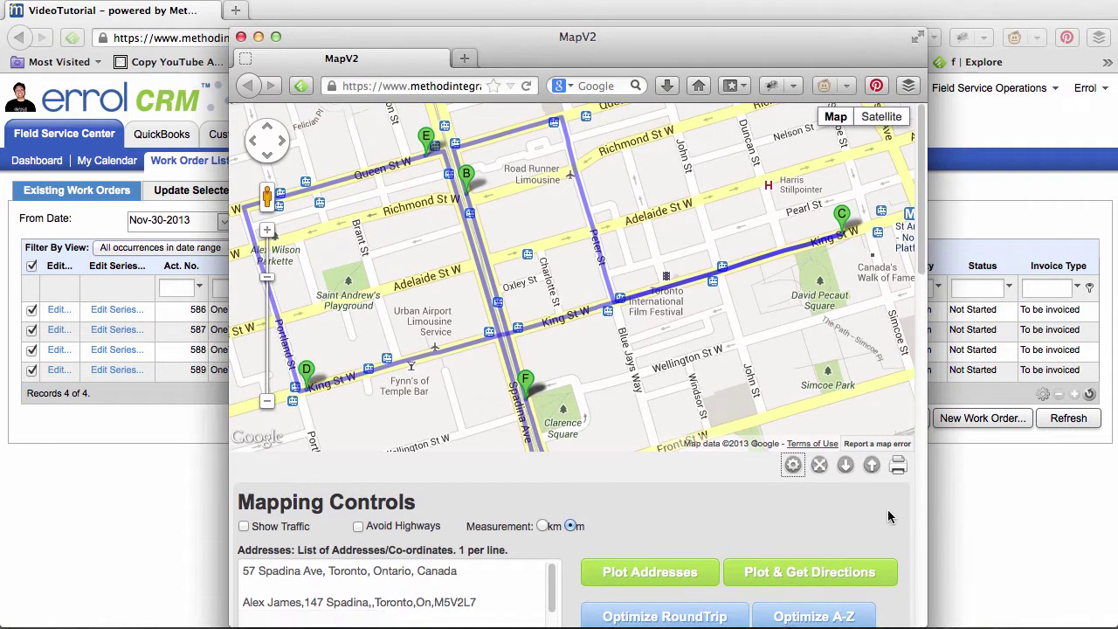
scroll(889, 517, down, 2)
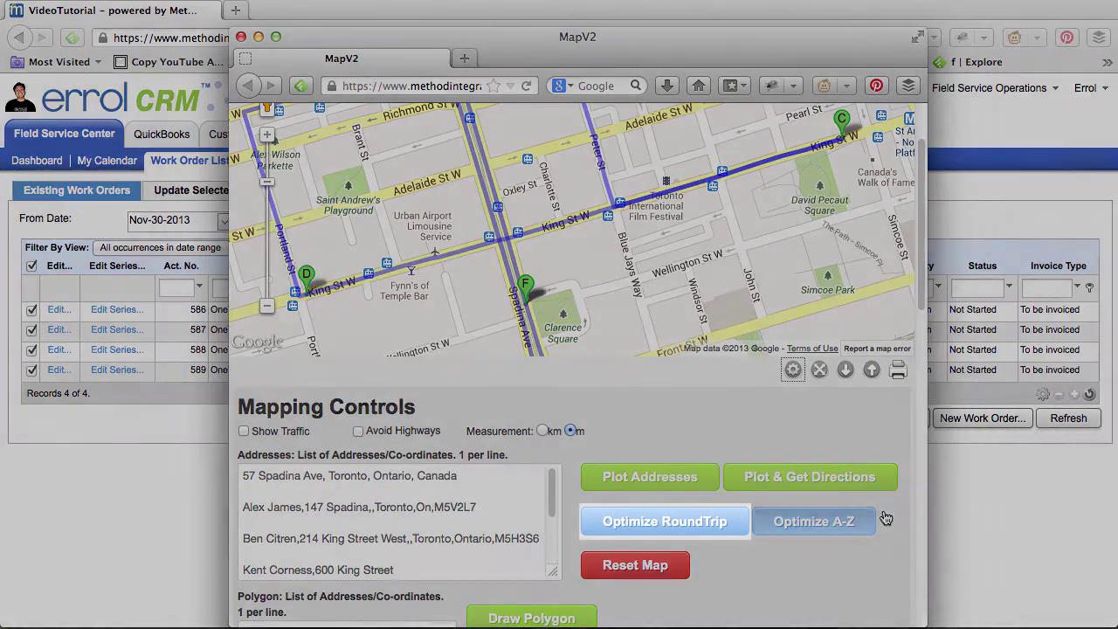
click(743, 533)
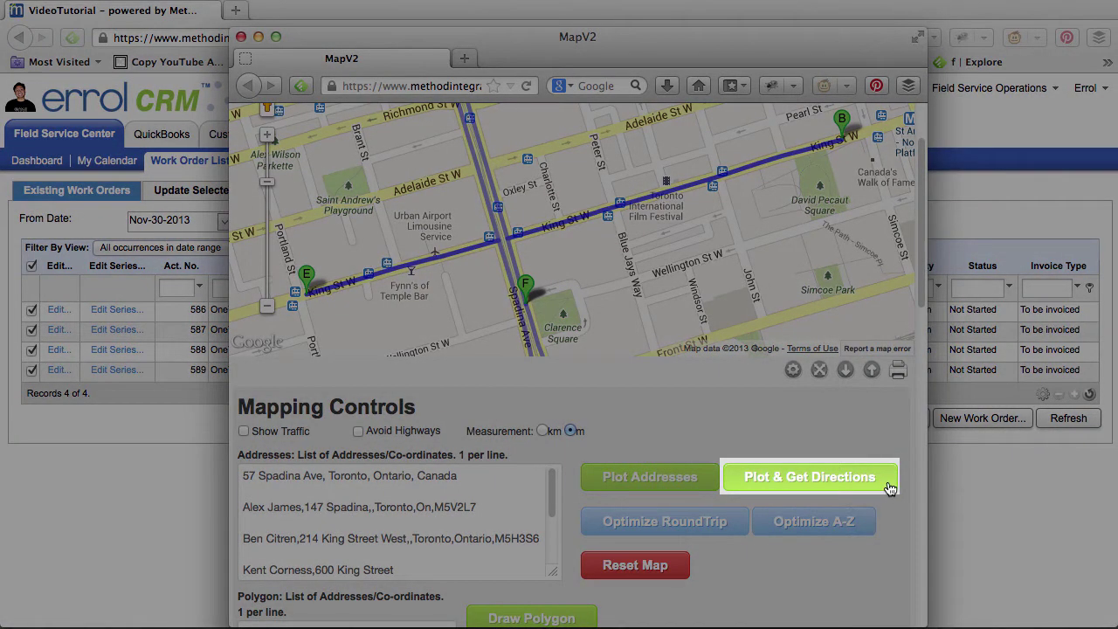
click(890, 487)
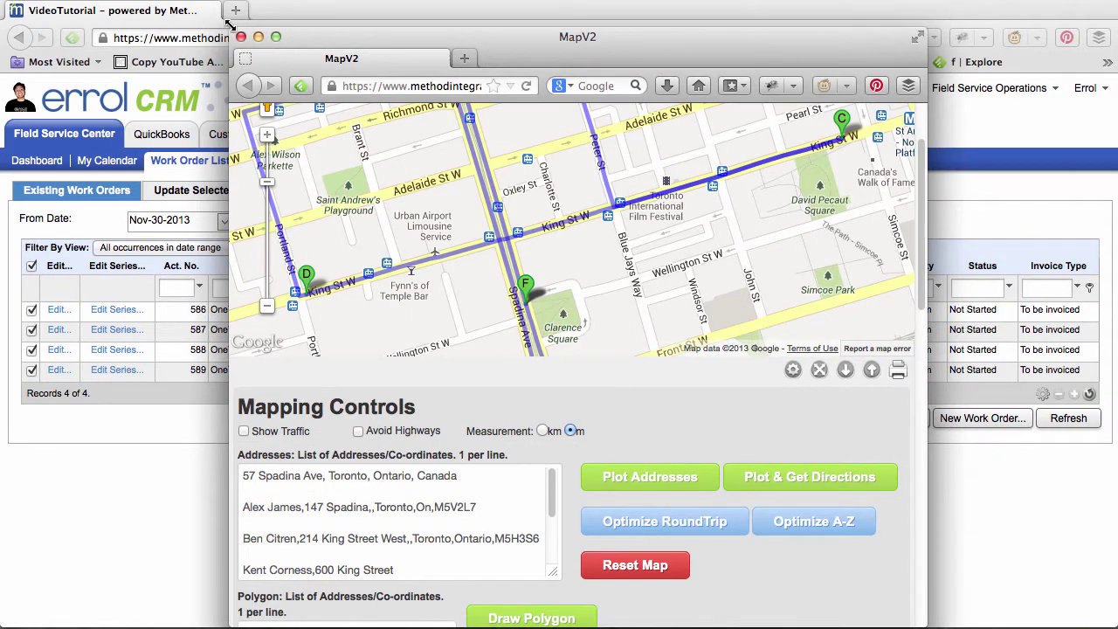
click(241, 36)
Open the mapping settings within the dashboard's Settings & Preferences.
click(59, 164)
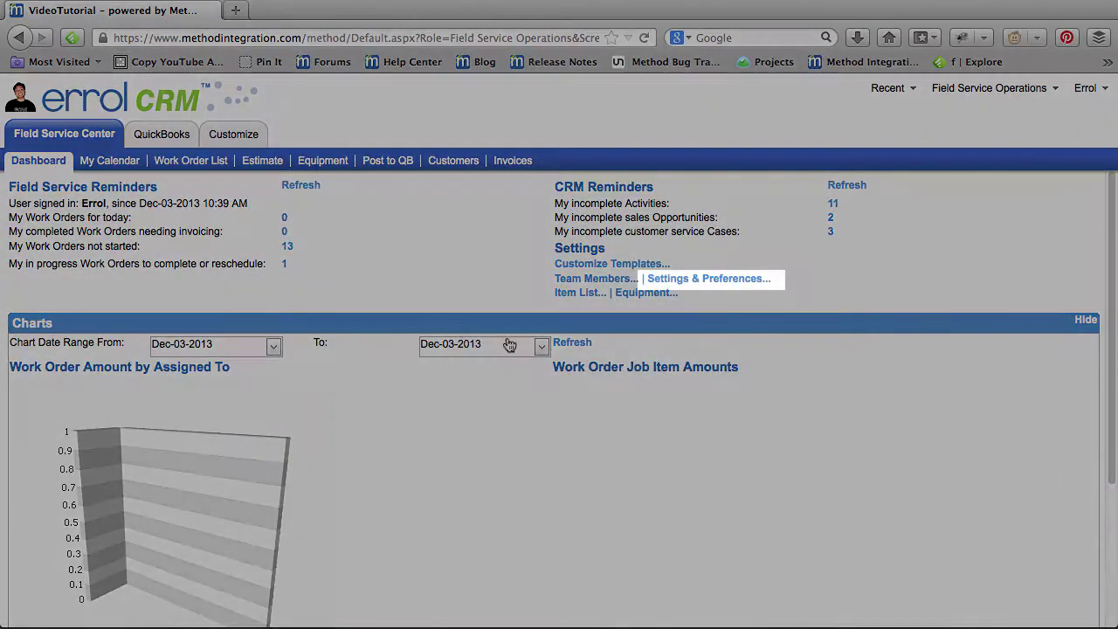
click(767, 281)
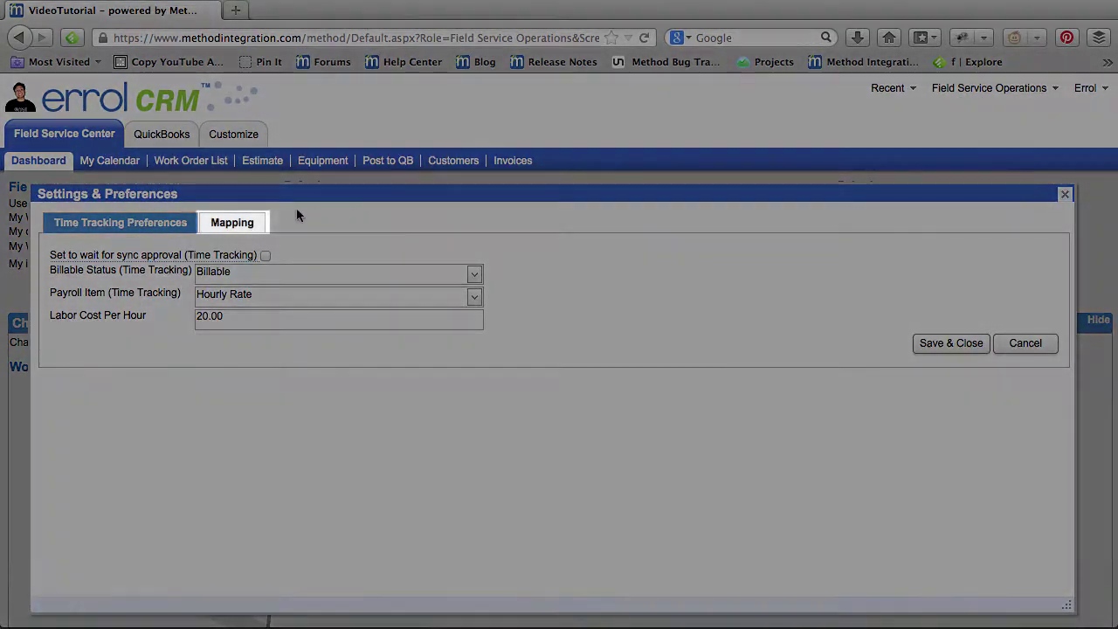
click(260, 220)
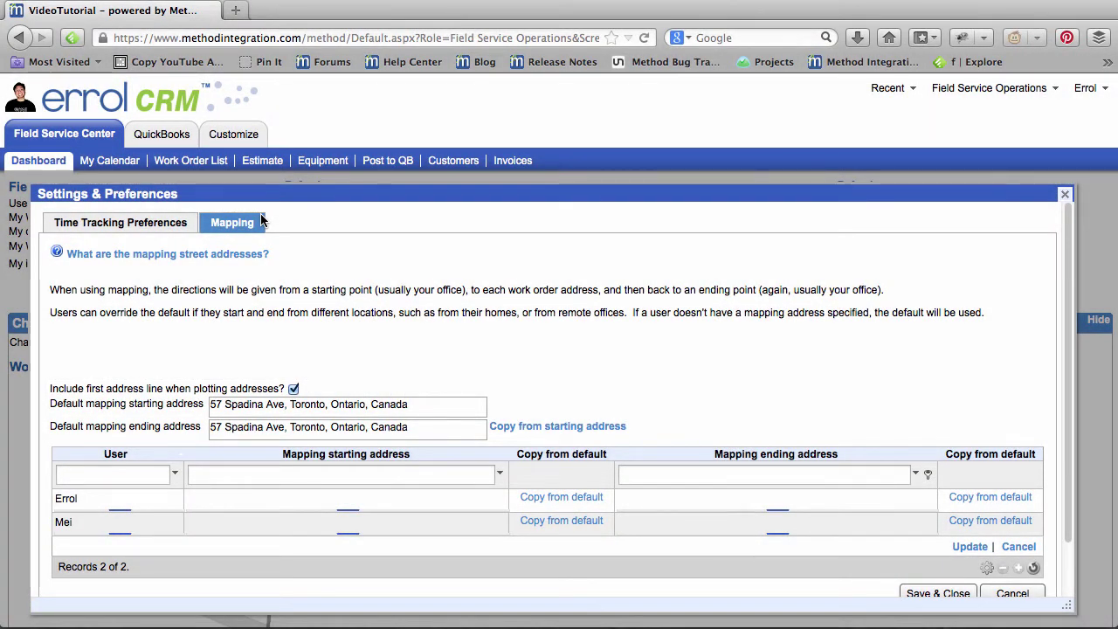
Open the record of the customer with the 300.00 balance to view its address details.
click(480, 166)
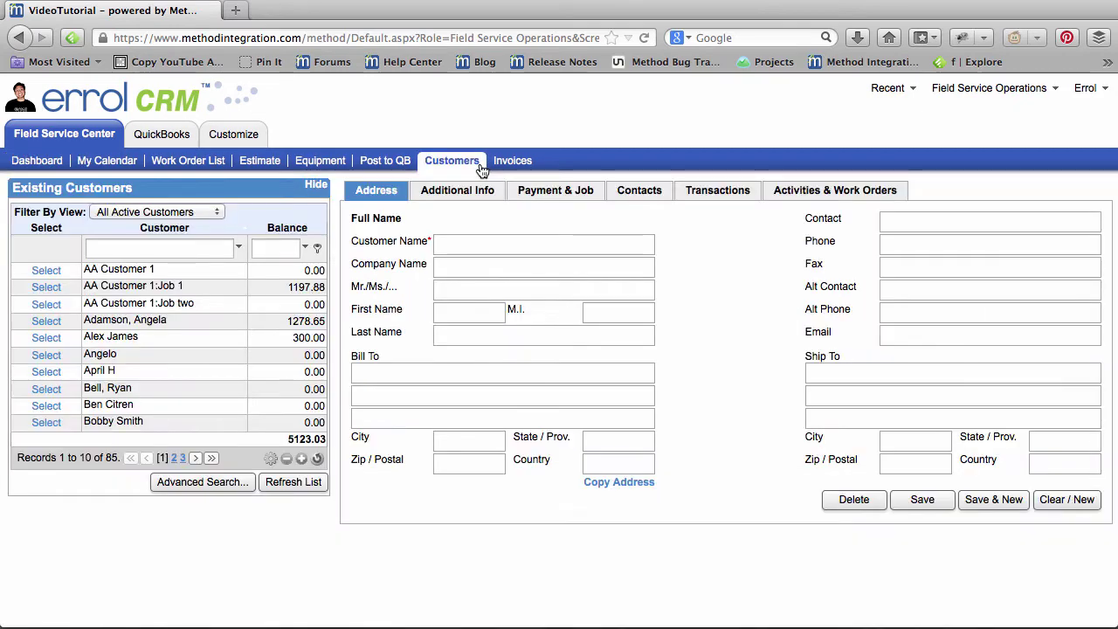
click(46, 338)
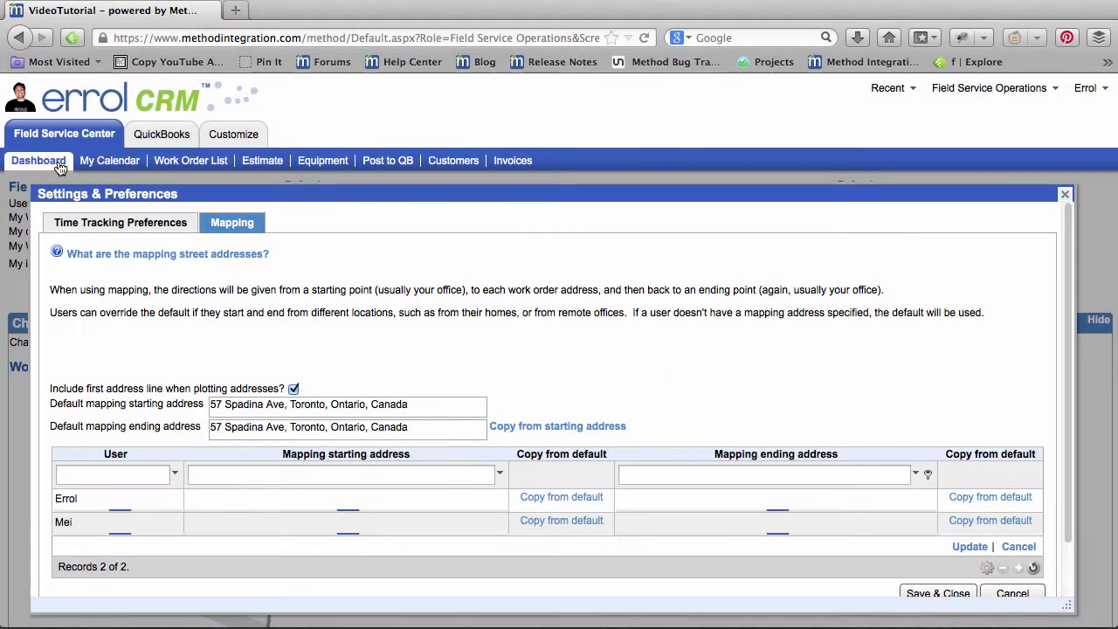
Exclude the first address line from plotted addresses in the mapping preferences and save the change.
click(293, 387)
scroll(695, 407, down, 1)
scroll(696, 407, down, 2)
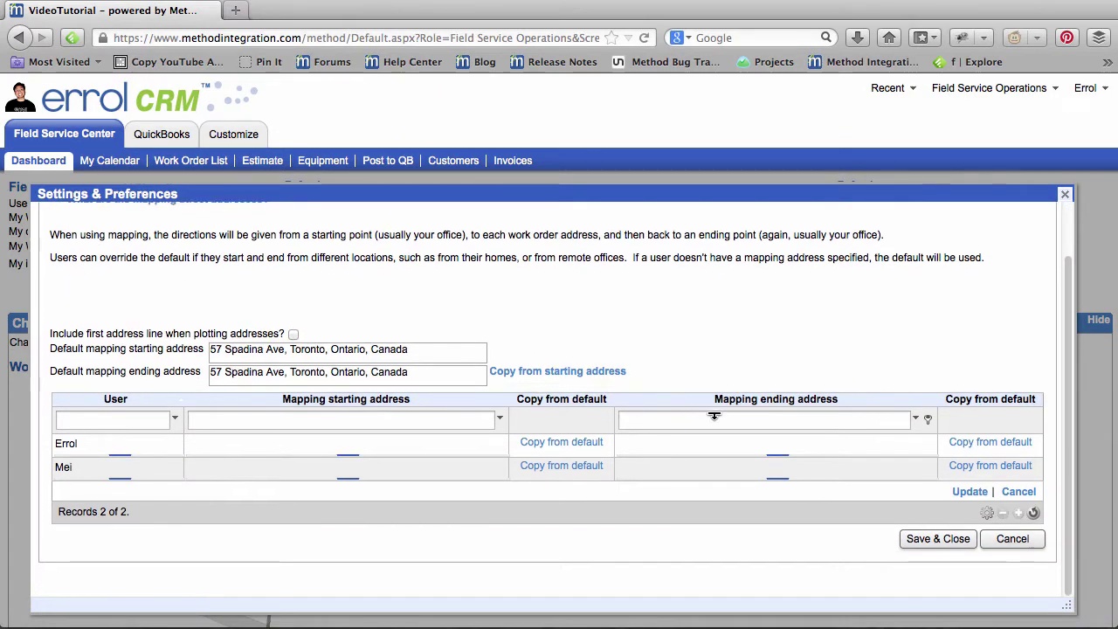
click(952, 539)
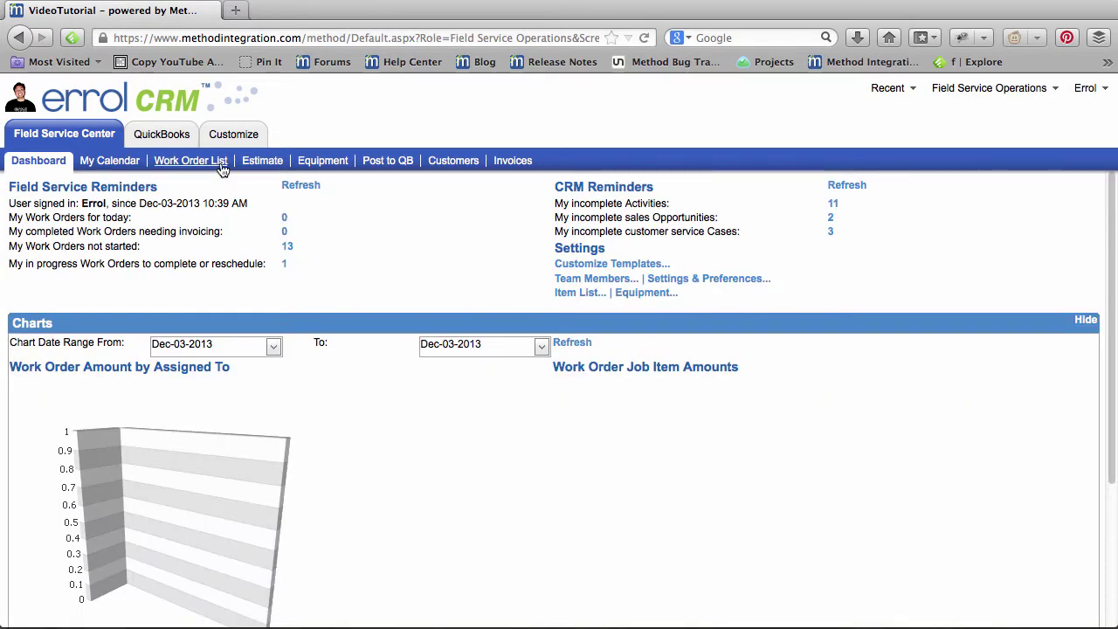
Generate the map and directions for the selected work orders again and check the address list in the mapping controls.
click(191, 161)
click(901, 419)
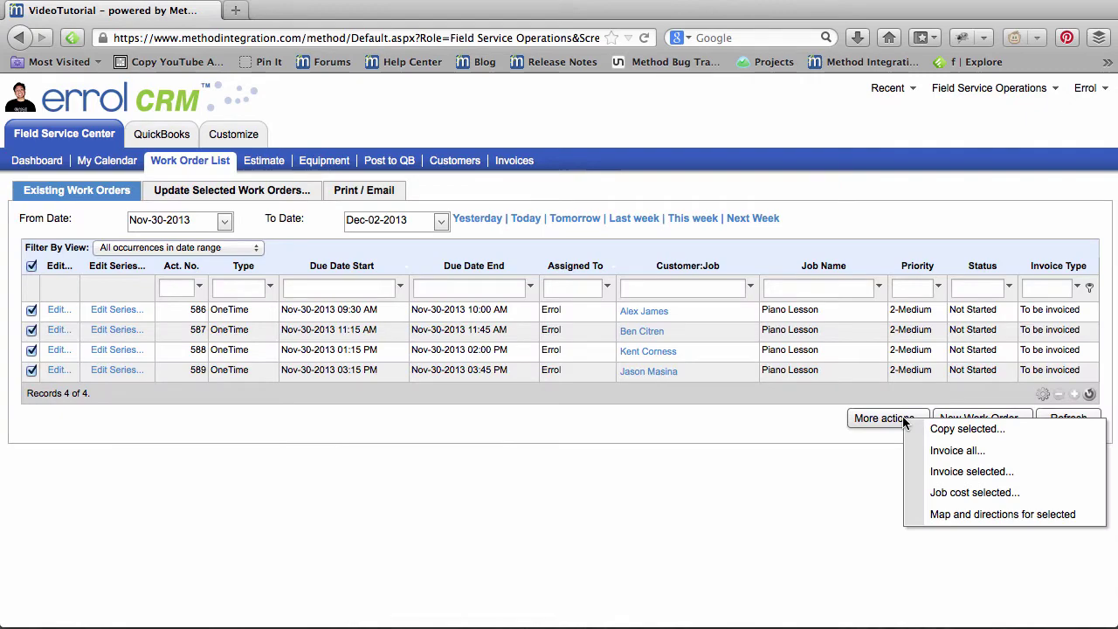
click(960, 514)
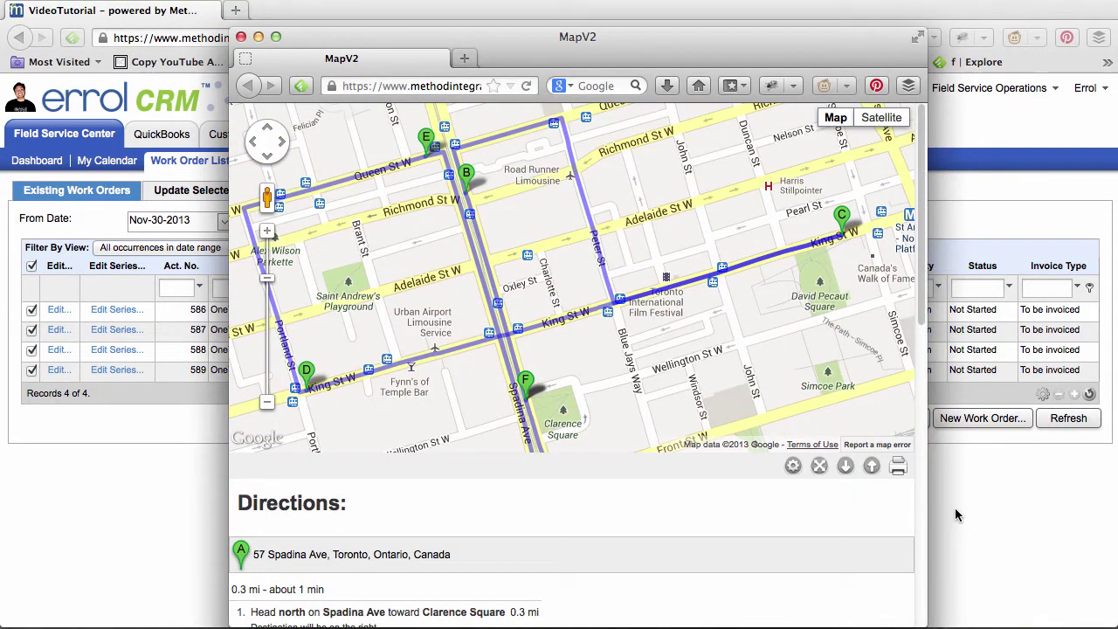
click(792, 466)
scroll(794, 472, down, 2)
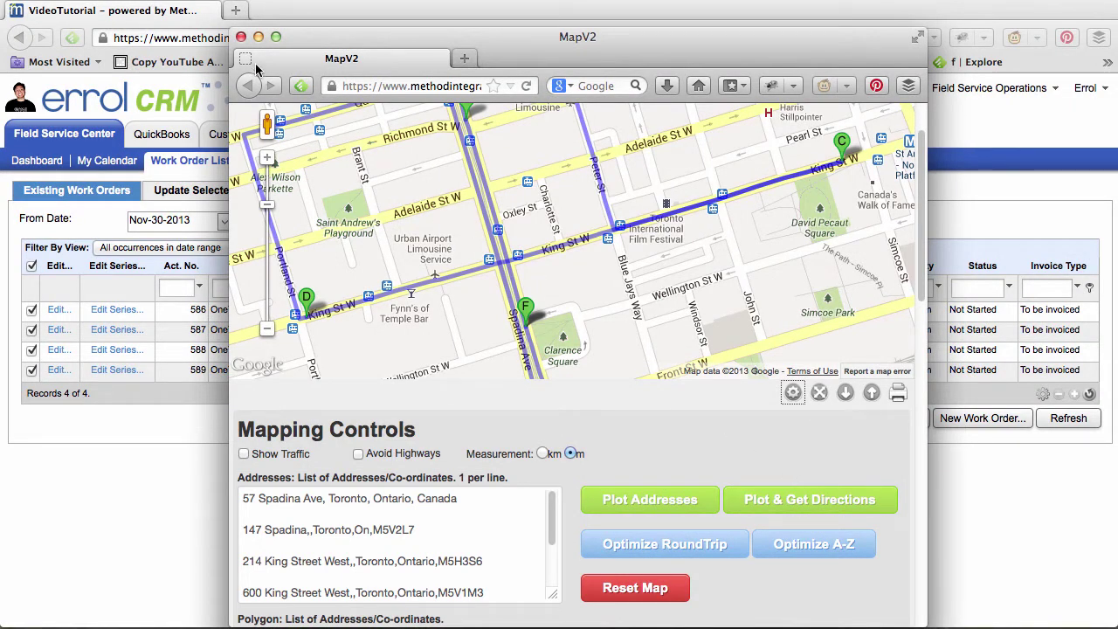
click(242, 36)
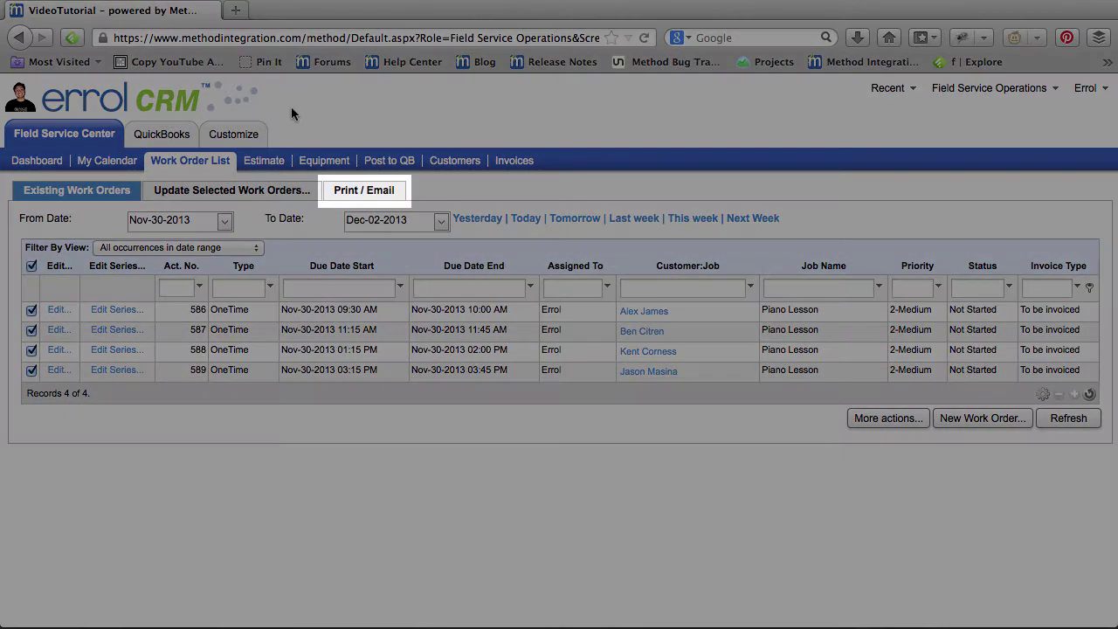
Produce the printable route list for the selected work orders only, and close the report after viewing it.
click(405, 198)
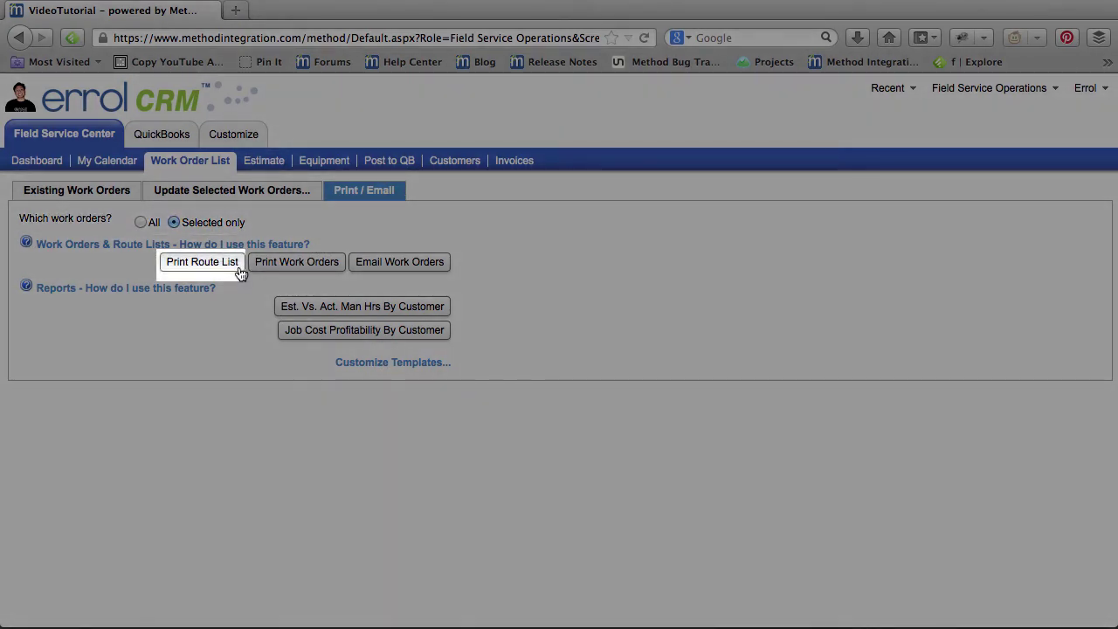
click(202, 262)
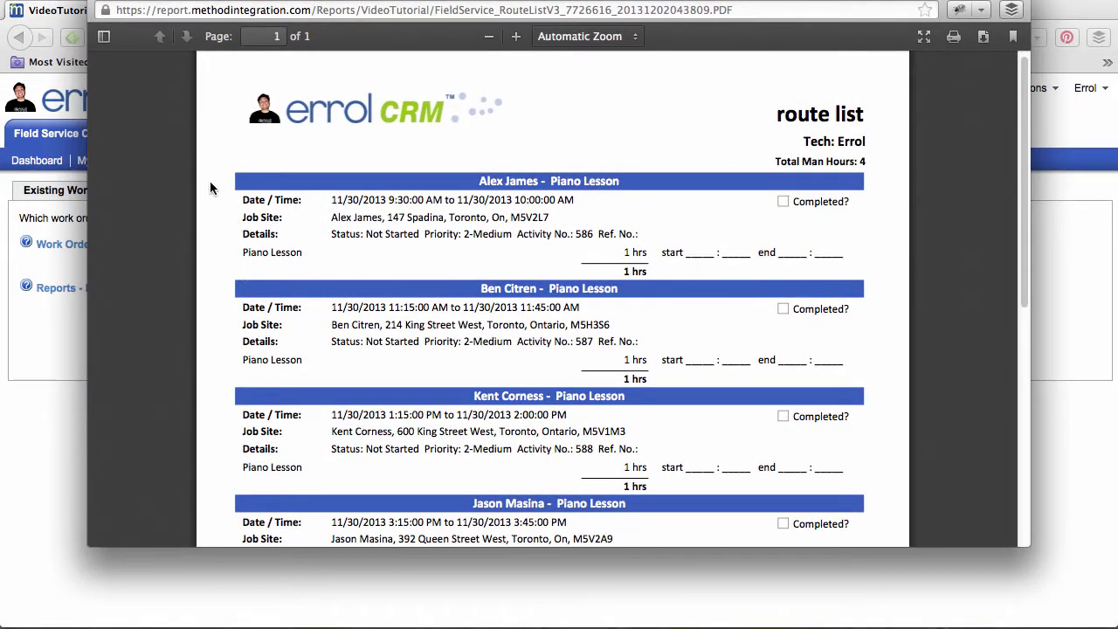
click(98, 0)
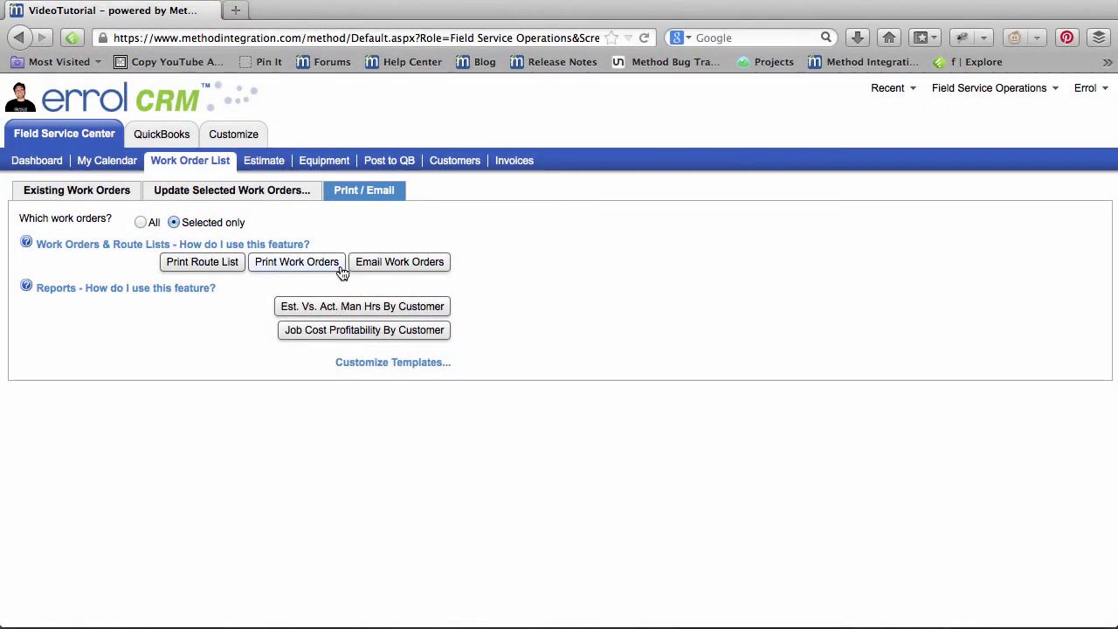
Produce the printable work order documents for the selected work orders and review the first page down to its payment slip.
click(341, 266)
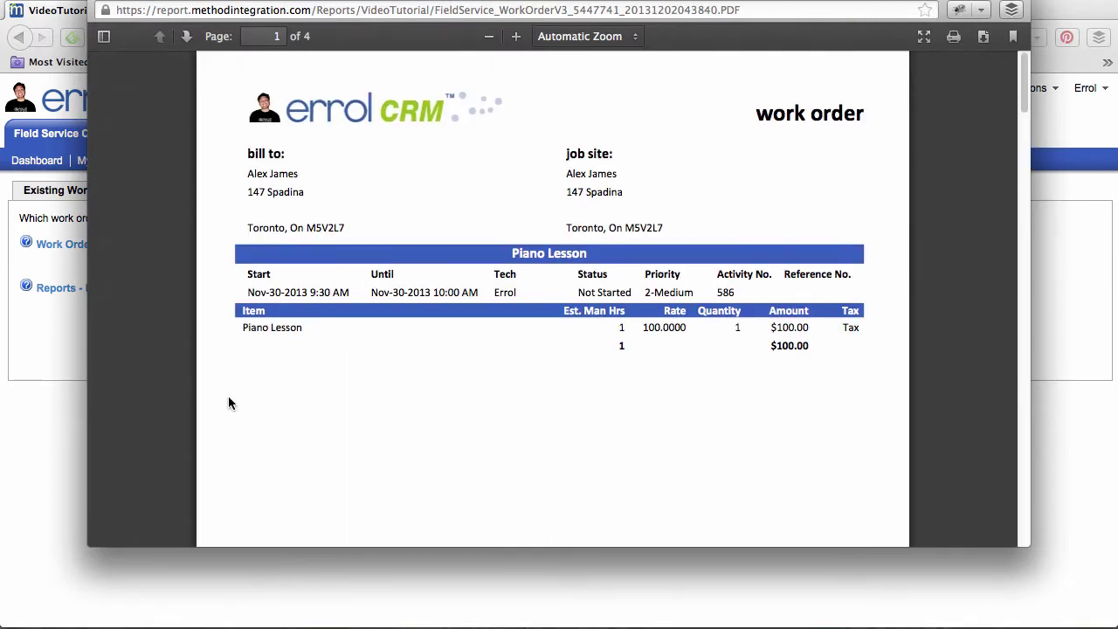
scroll(228, 396, down, 2)
scroll(228, 402, down, 5)
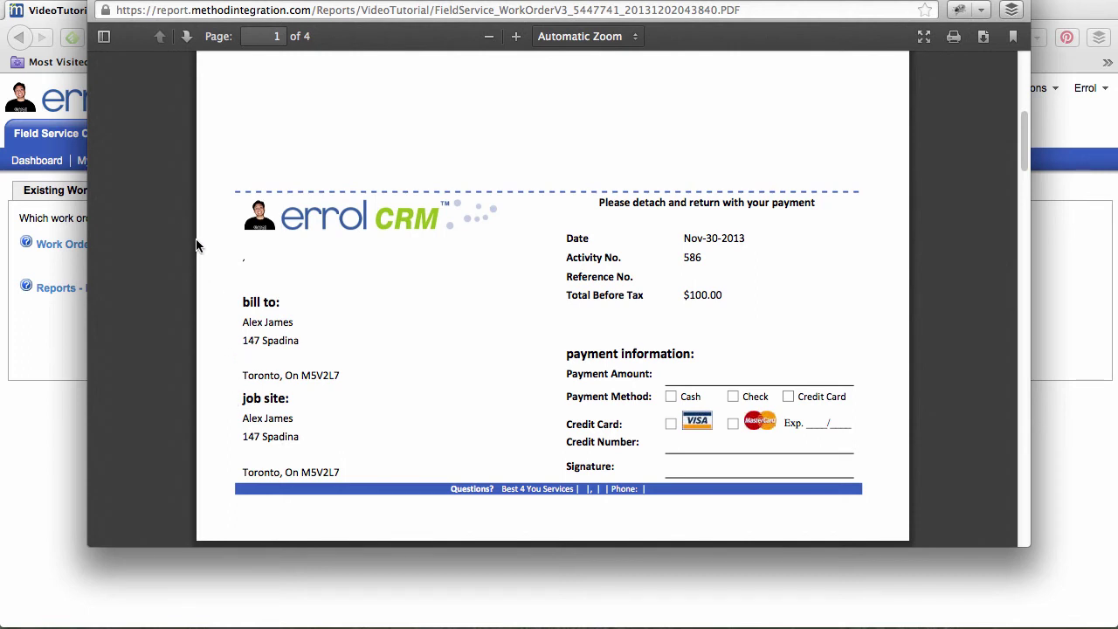
click(103, 4)
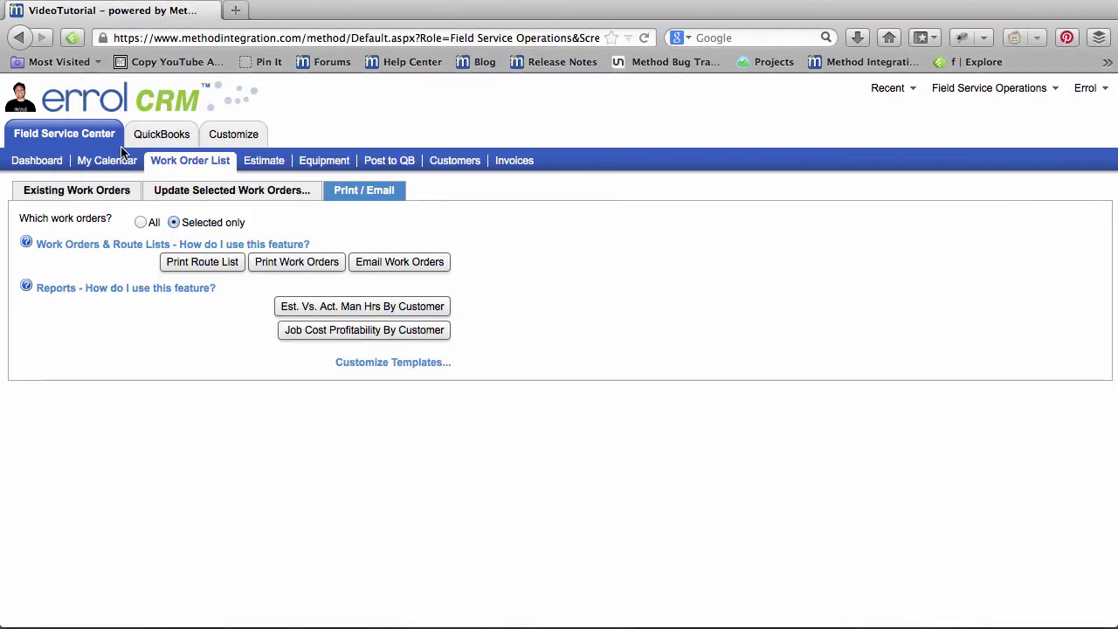